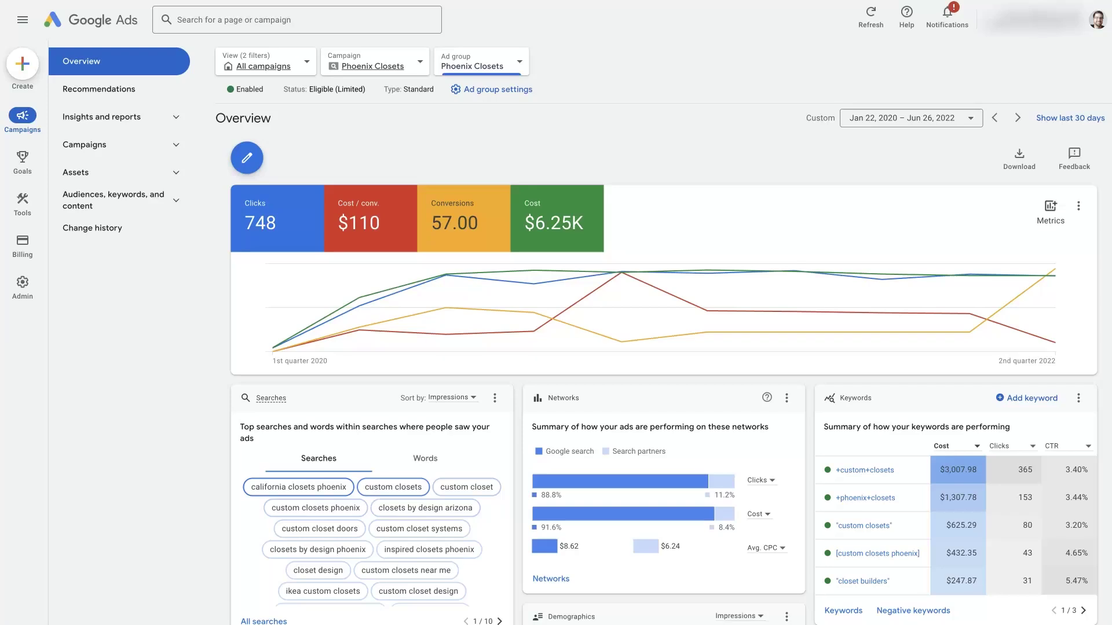
Keep Phoenix Closets as the selected campaign and review its ad group list.
{"action": "left_click", "coordinate": [125, 364]}
{"action": "left_click", "coordinate": [421, 63]}
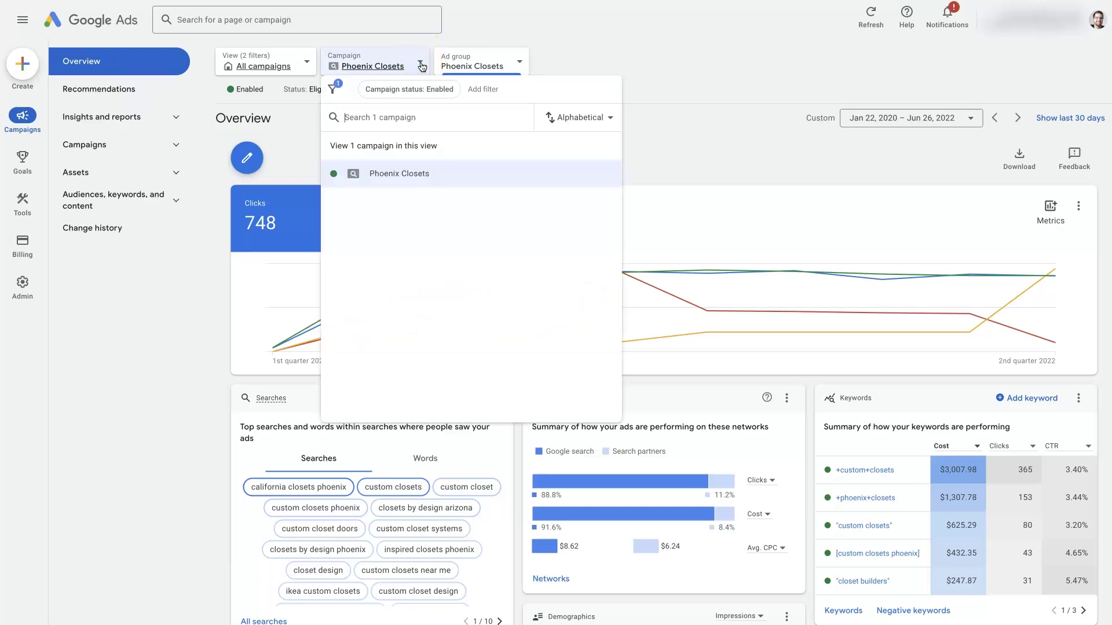
{"action": "left_click", "coordinate": [421, 65]}
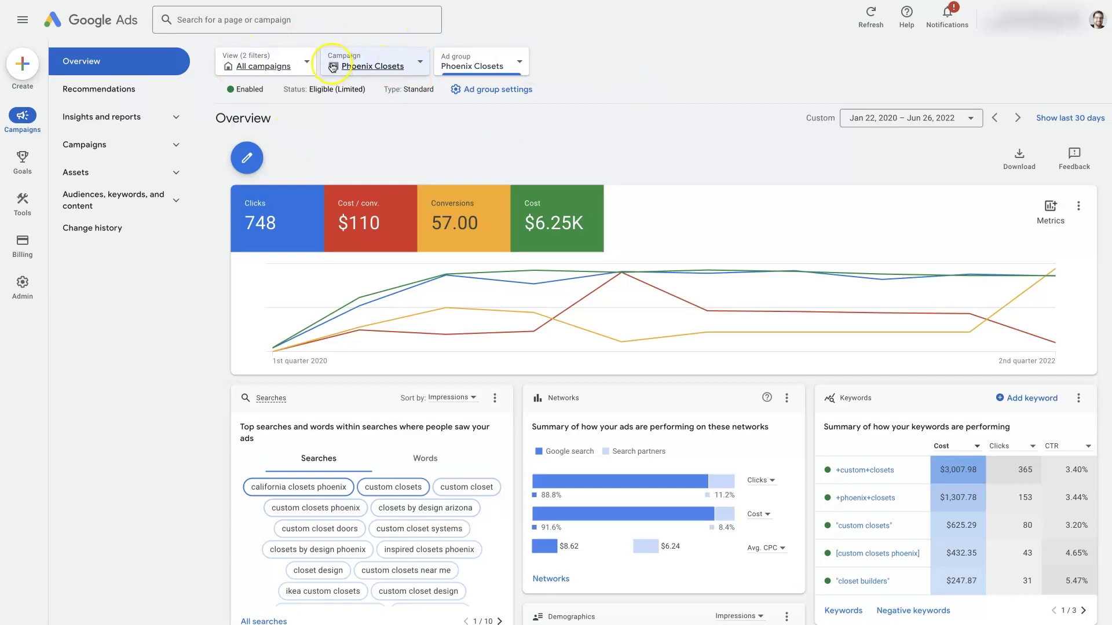
{"action": "left_click", "coordinate": [421, 64]}
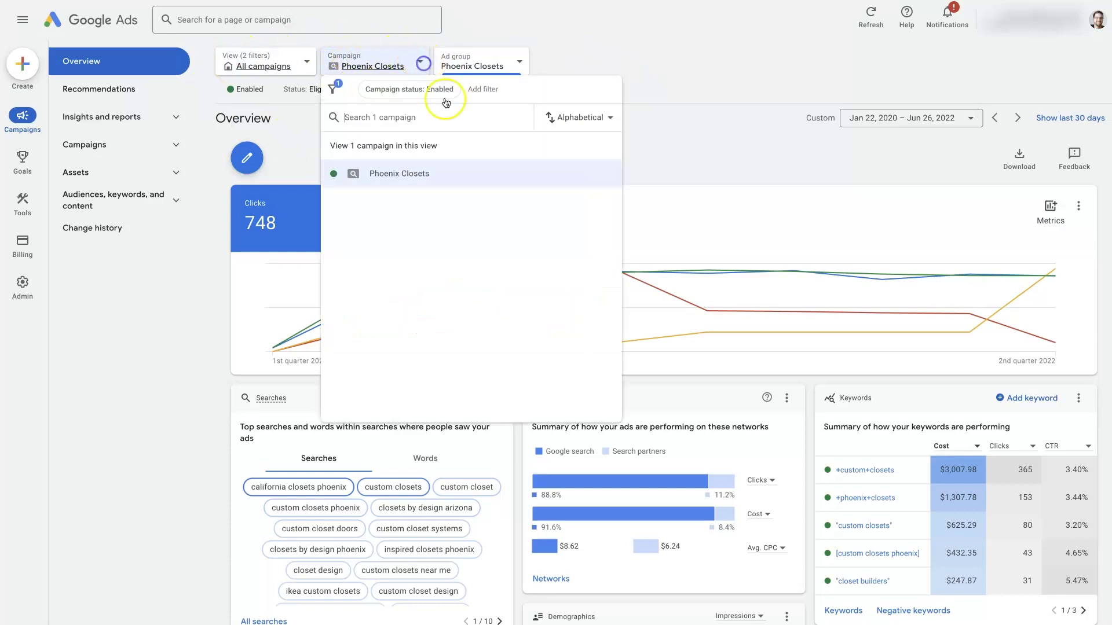
{"action": "left_click", "coordinate": [407, 178]}
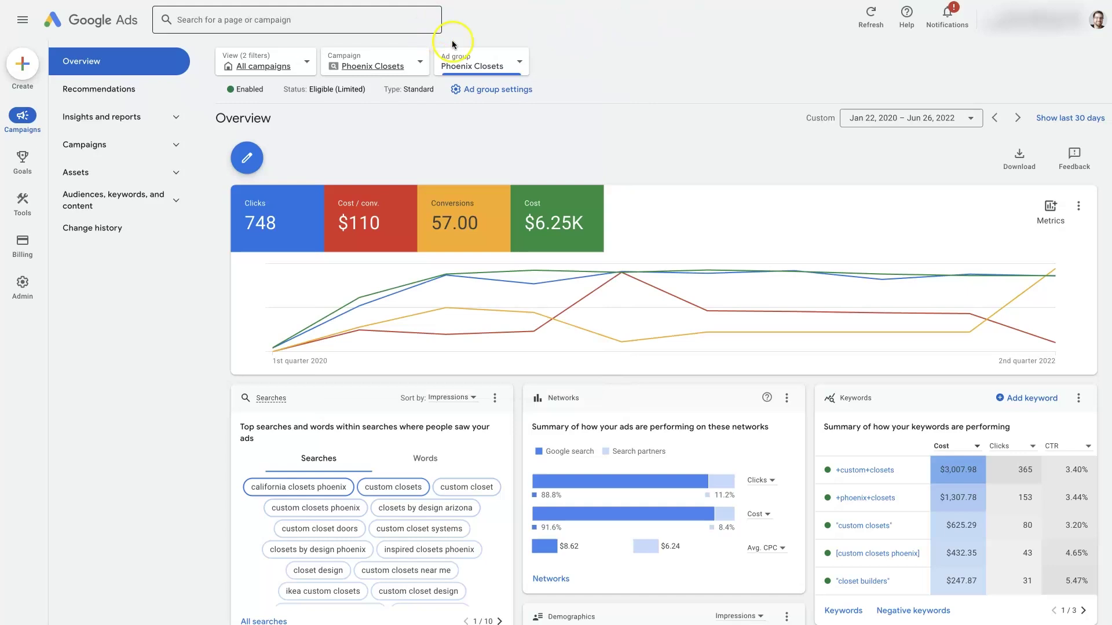
{"action": "left_click", "coordinate": [524, 66]}
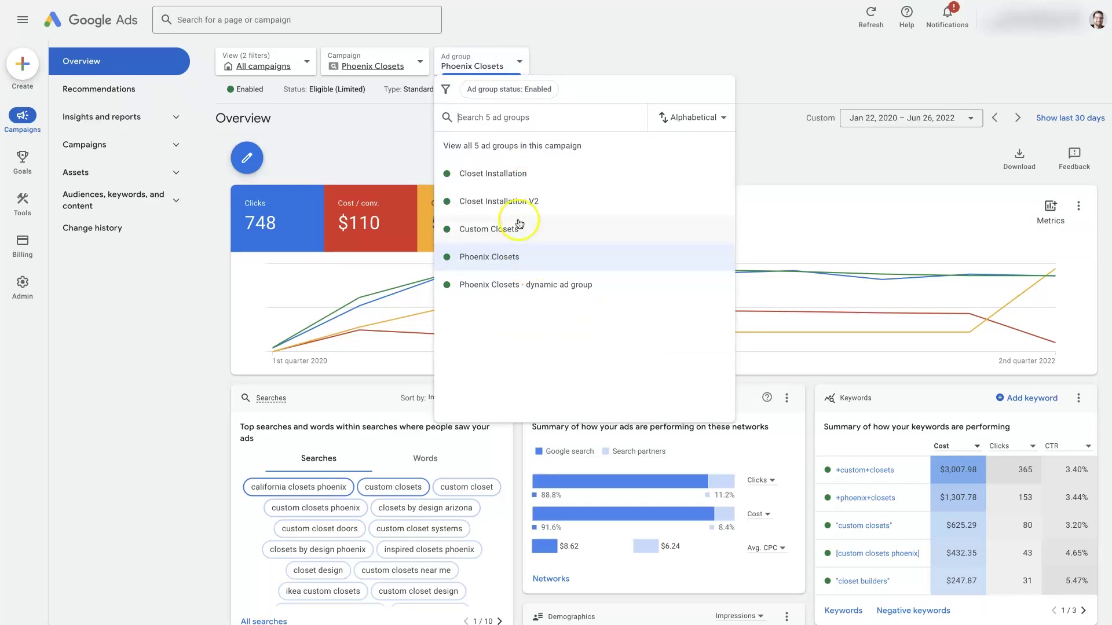
{"action": "left_click", "coordinate": [735, 68]}
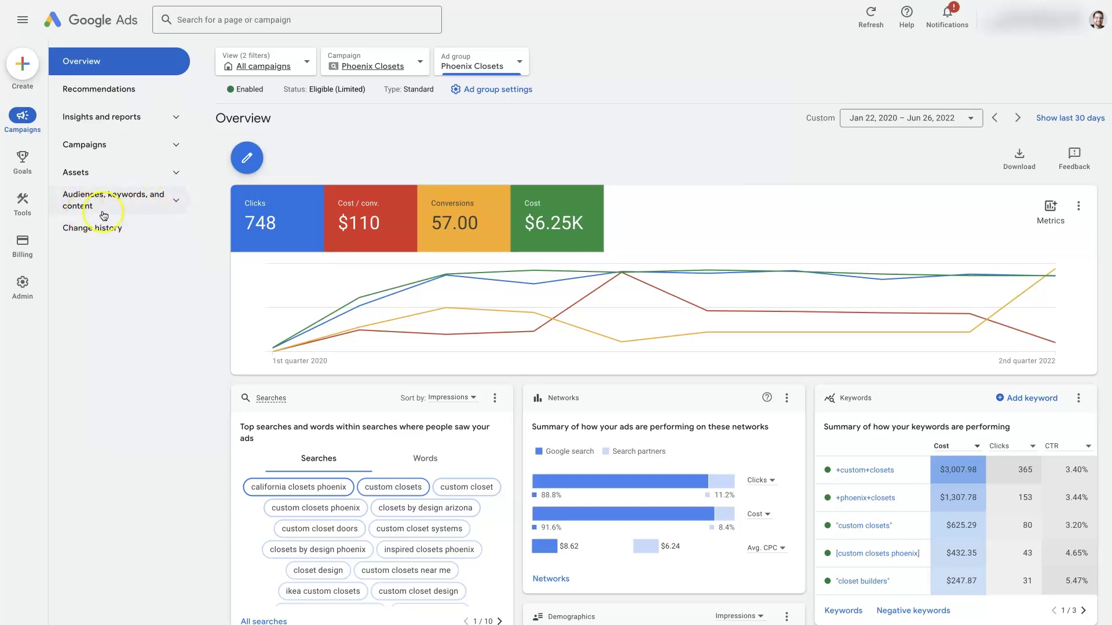
Go to Search keywords under Audiences, keywords, and content, keeping the Phoenix Closets ad group.
{"action": "left_click", "coordinate": [177, 200]}
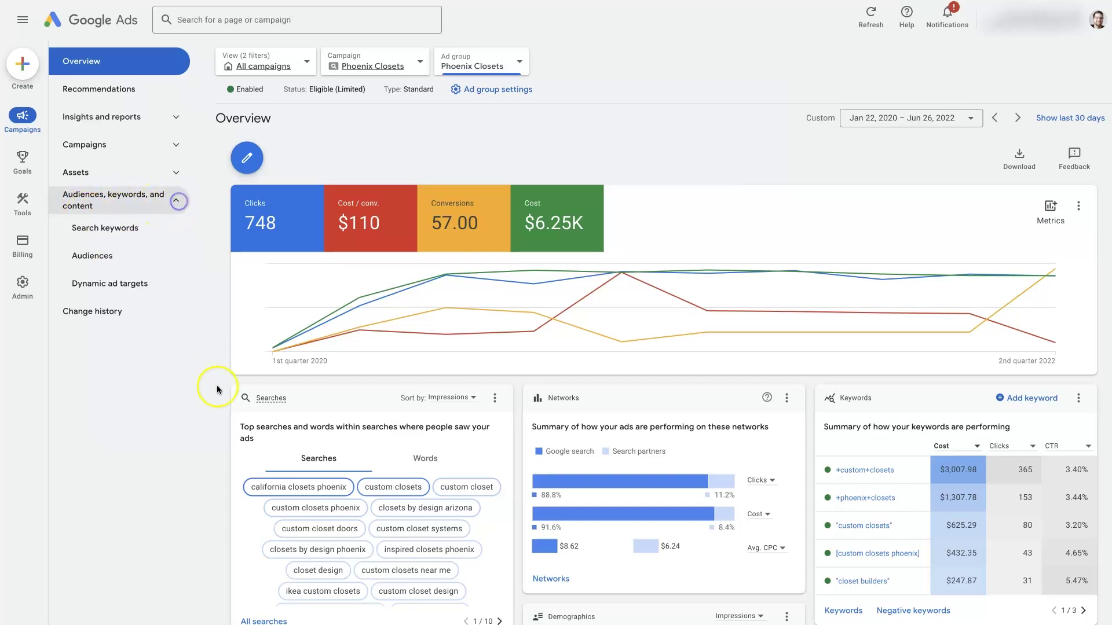
{"action": "left_click", "coordinate": [123, 235]}
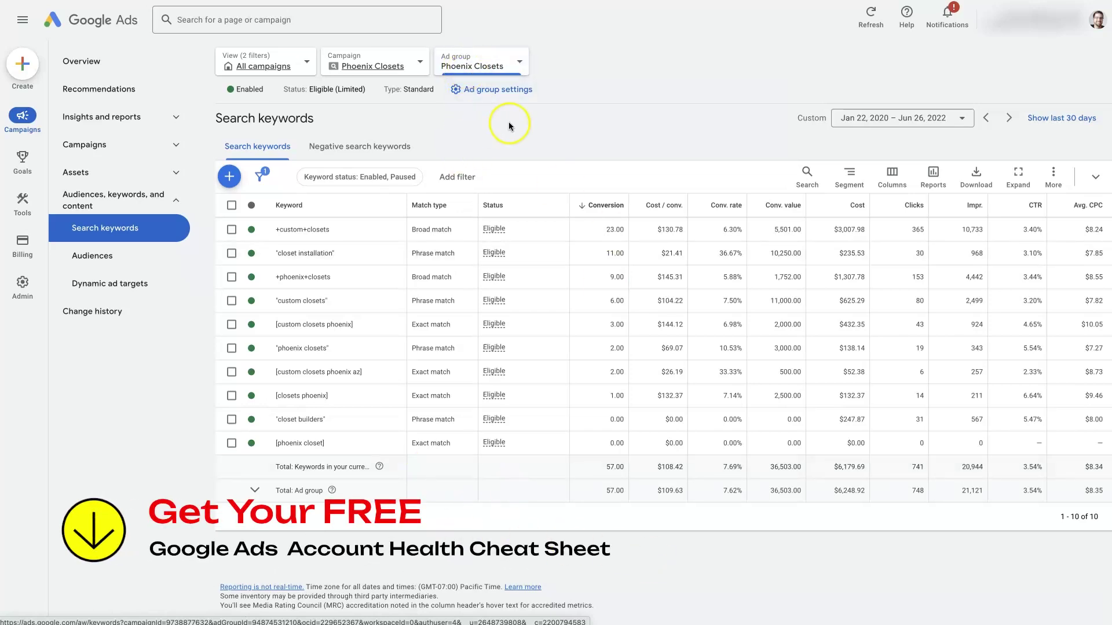
{"action": "left_click", "coordinate": [498, 65]}
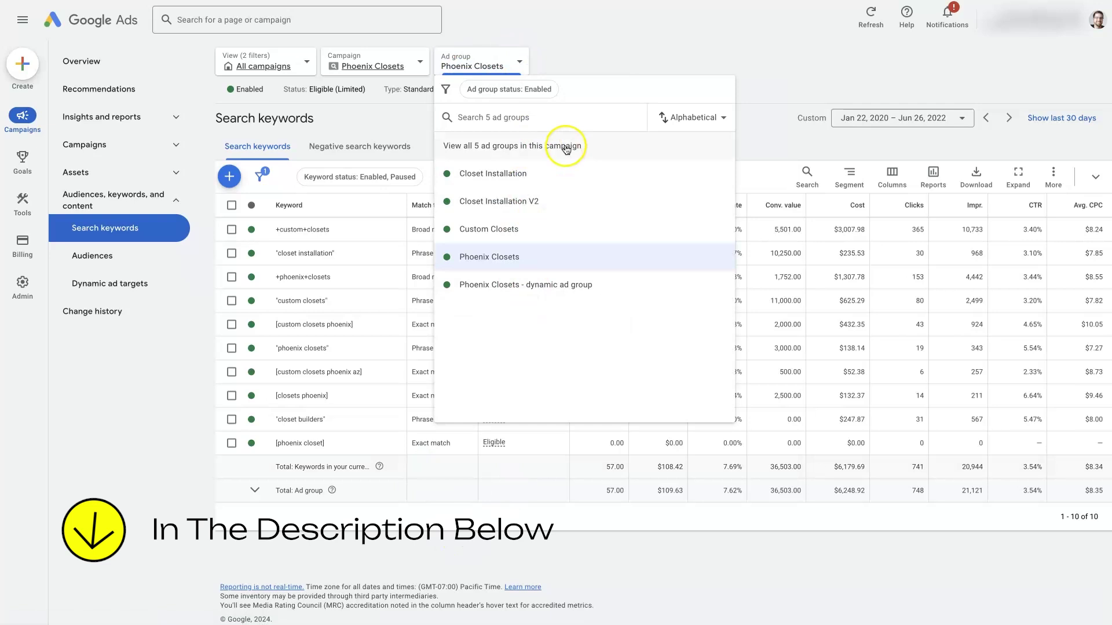
{"action": "left_click", "coordinate": [588, 138]}
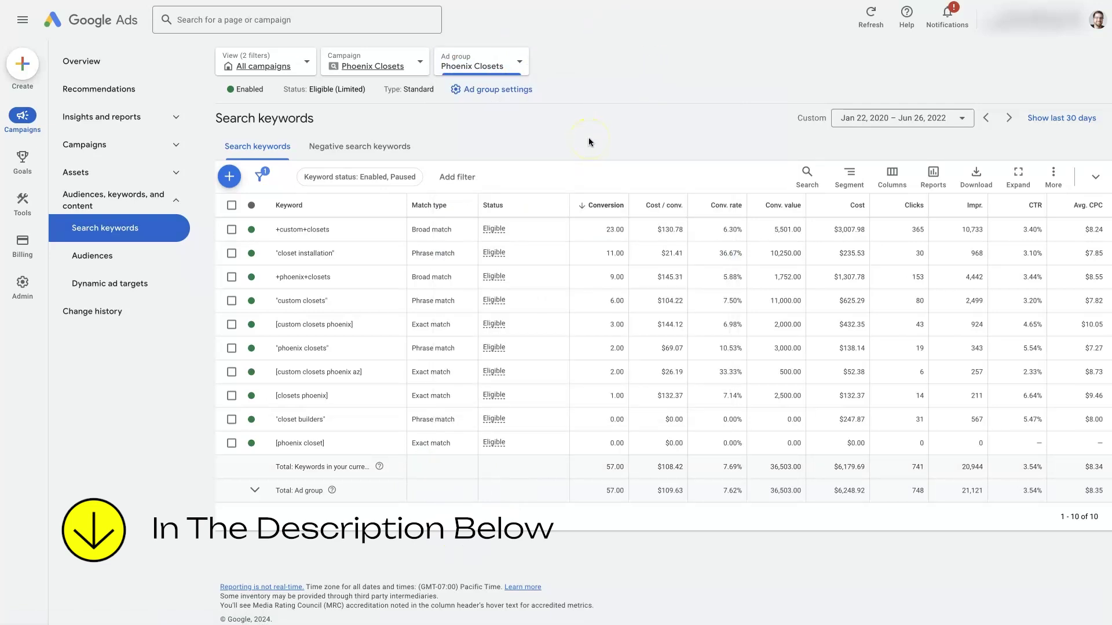
Start a new keyword entry and type 'example keyword' into the keyword box.
{"action": "left_click", "coordinate": [230, 178]}
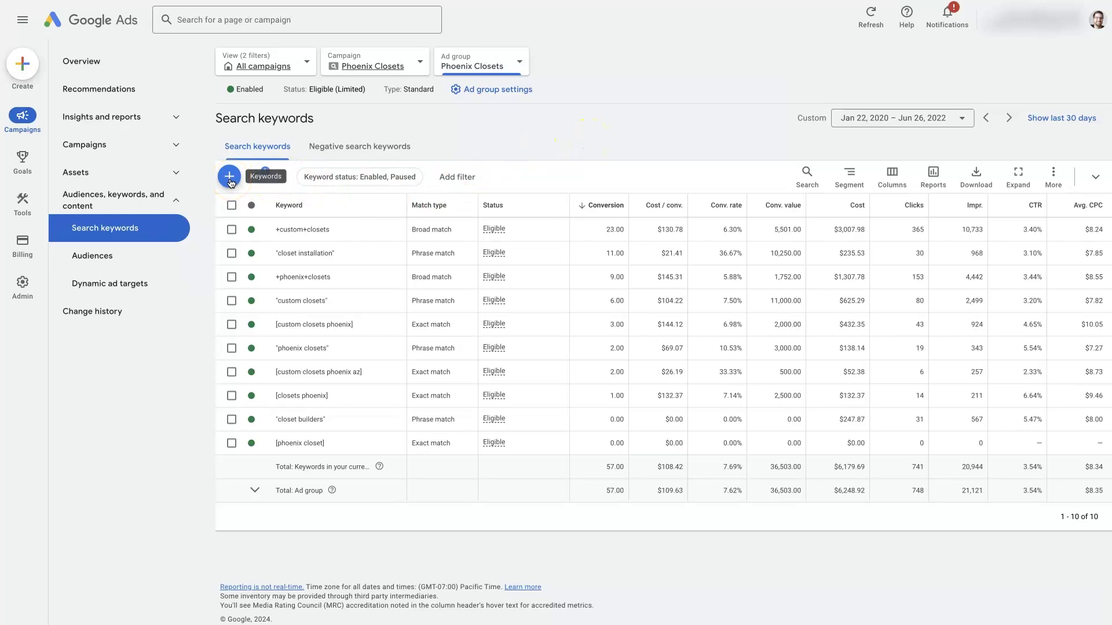
{"action": "left_click", "coordinate": [230, 178]}
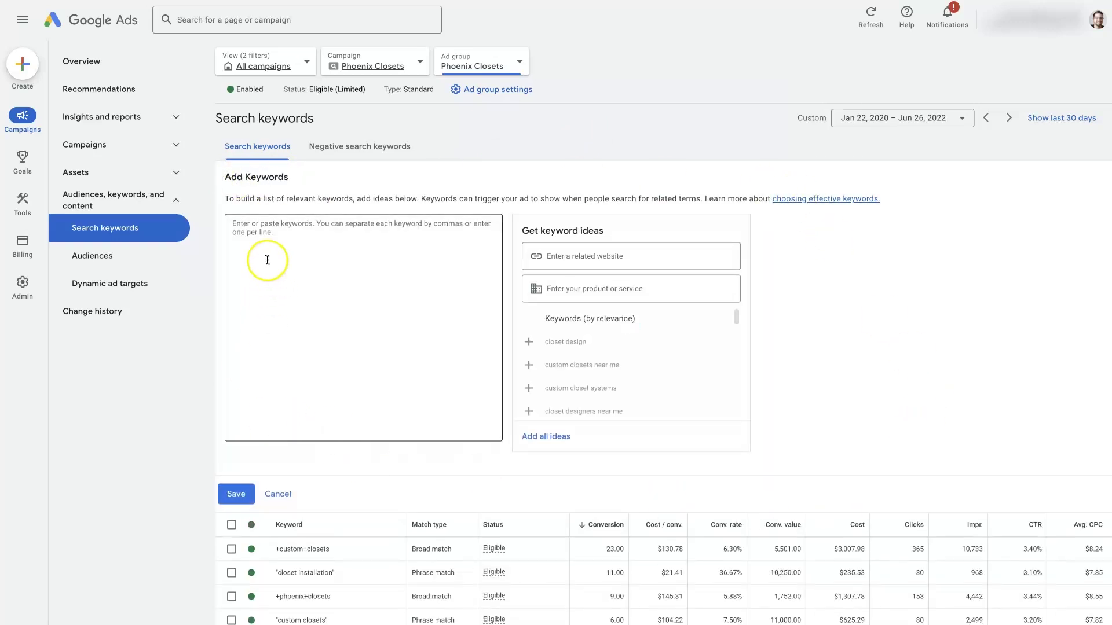
{"action": "left_click", "coordinate": [252, 240]}
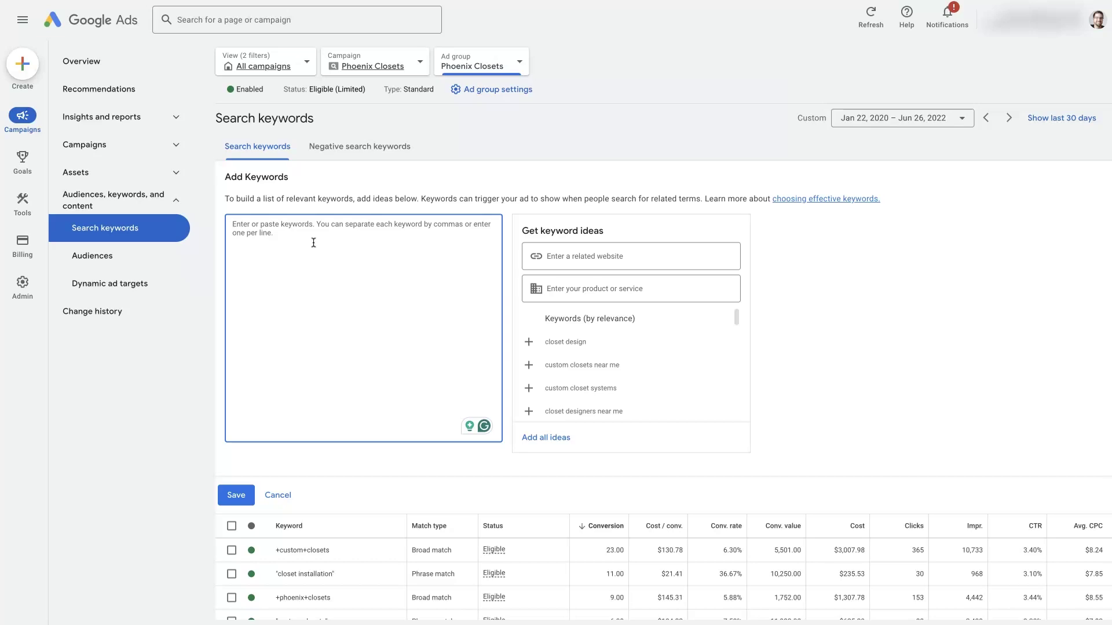
{"action": "type", "text": "example"}
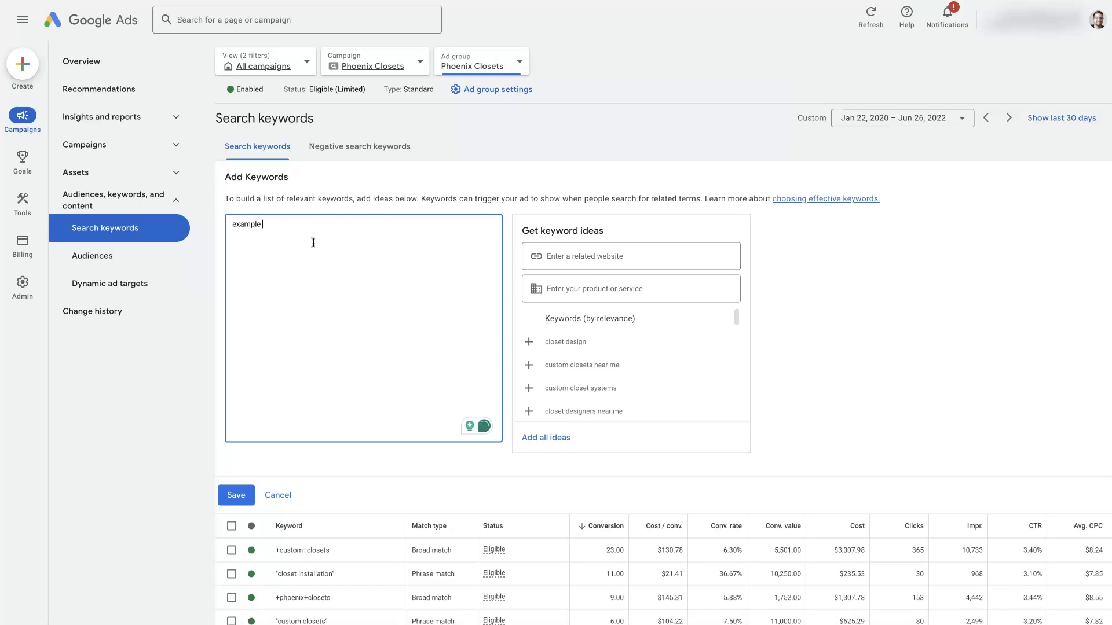
{"action": "type", "text": " keyword"}
{"action": "left_click_drag", "start_coordinate": [293, 224], "coordinate": [232, 223]}
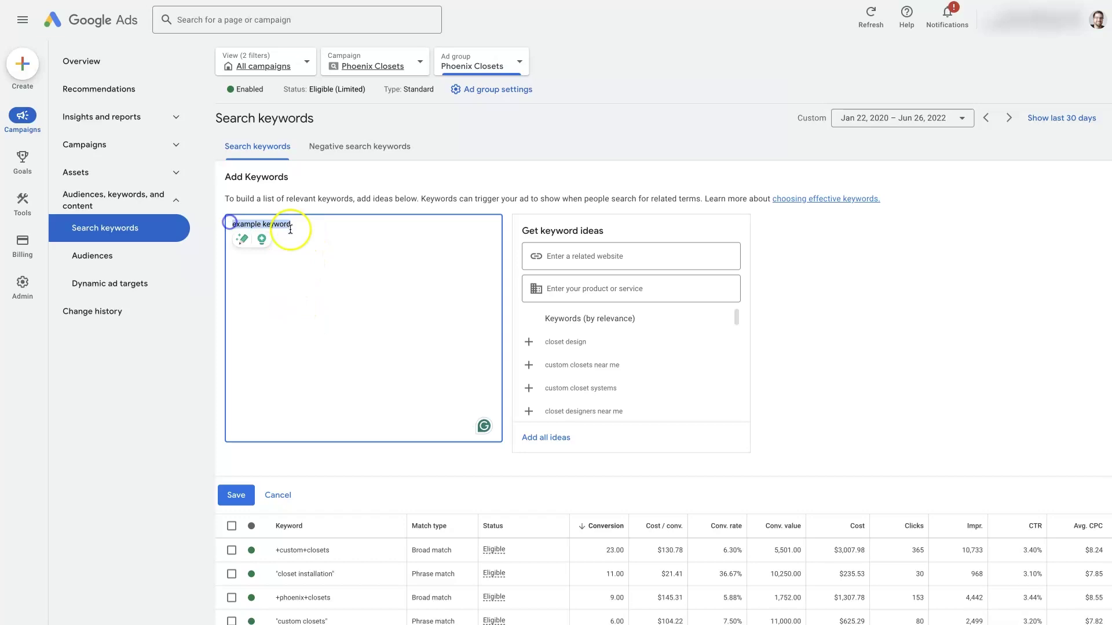
{"action": "left_click", "coordinate": [336, 228]}
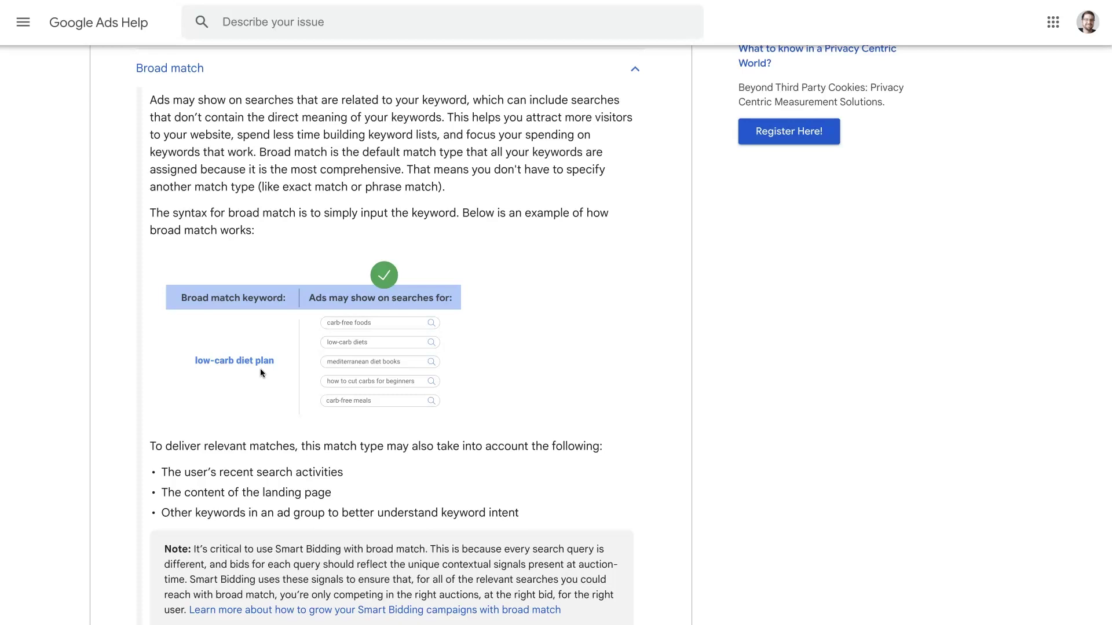
Expand the Help article's Broad match section showing the low-carb diet plan example.
{"action": "left_click", "coordinate": [266, 360]}
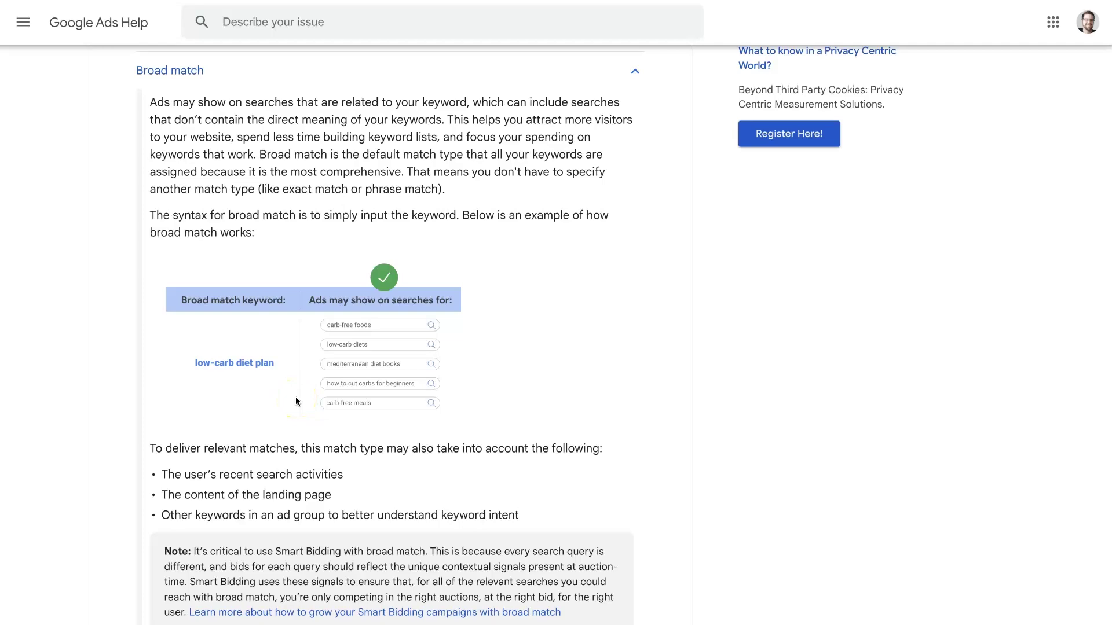
{"action": "left_click", "coordinate": [330, 200]}
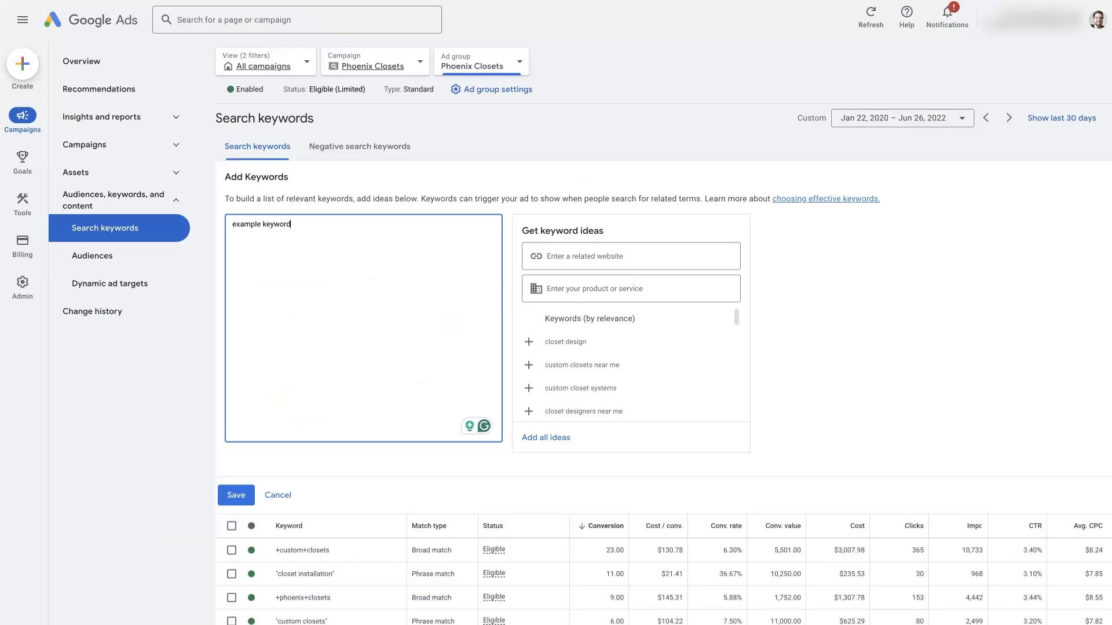
Add 'low-carb diet plan' on a new line below 'example keyword'.
{"action": "left_click", "coordinate": [304, 235]}
{"action": "left_click_drag", "start_coordinate": [291, 224], "coordinate": [215, 224]}
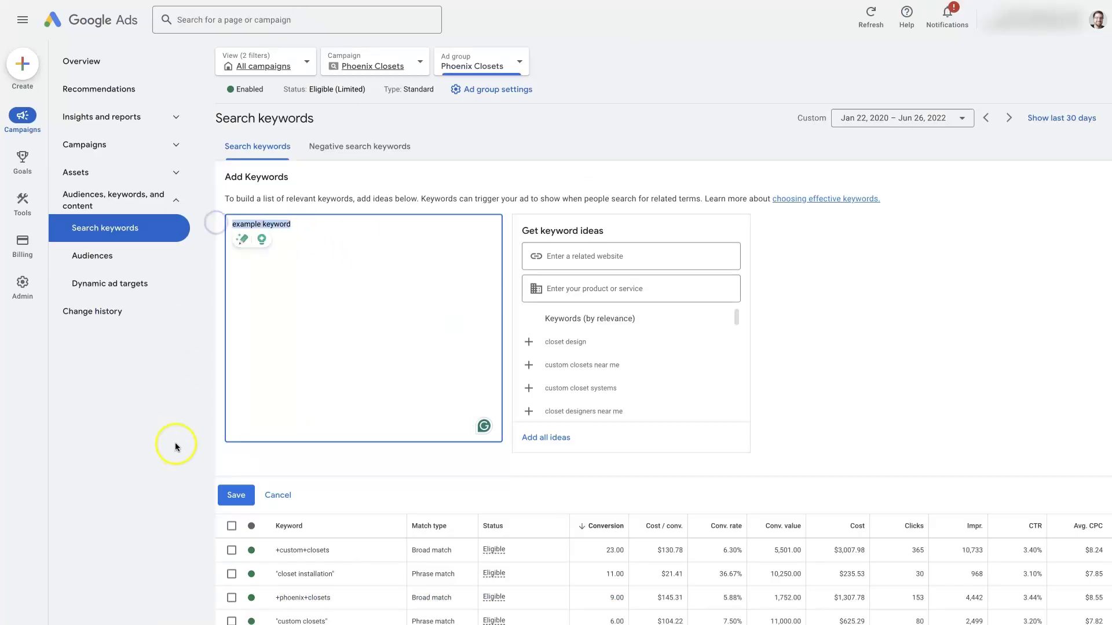
{"action": "left_click", "coordinate": [171, 394]}
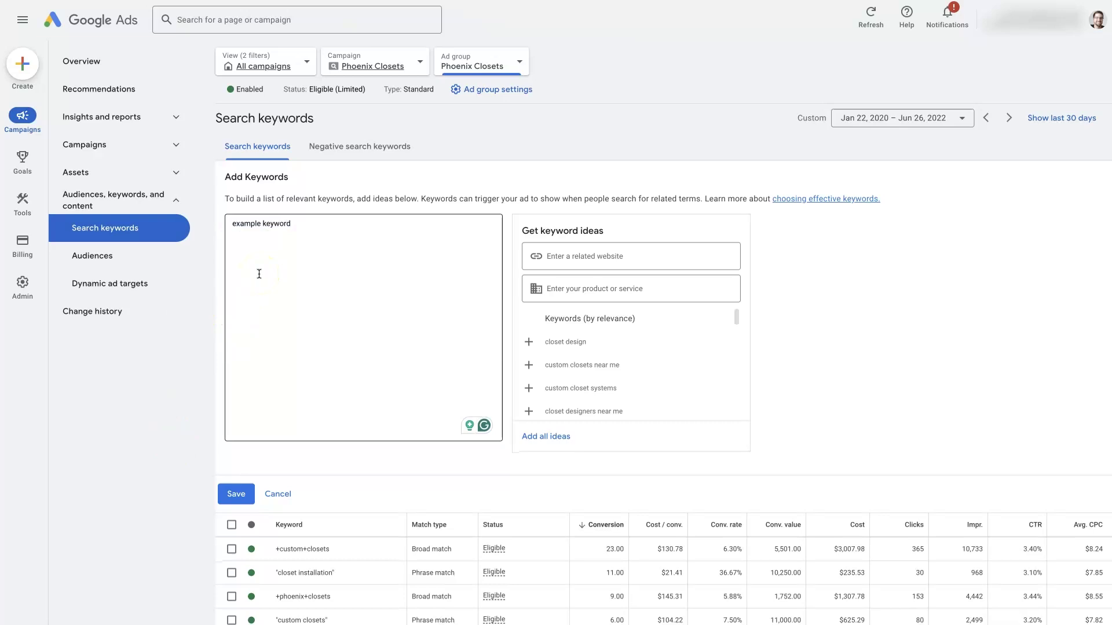
{"action": "left_click", "coordinate": [293, 224]}
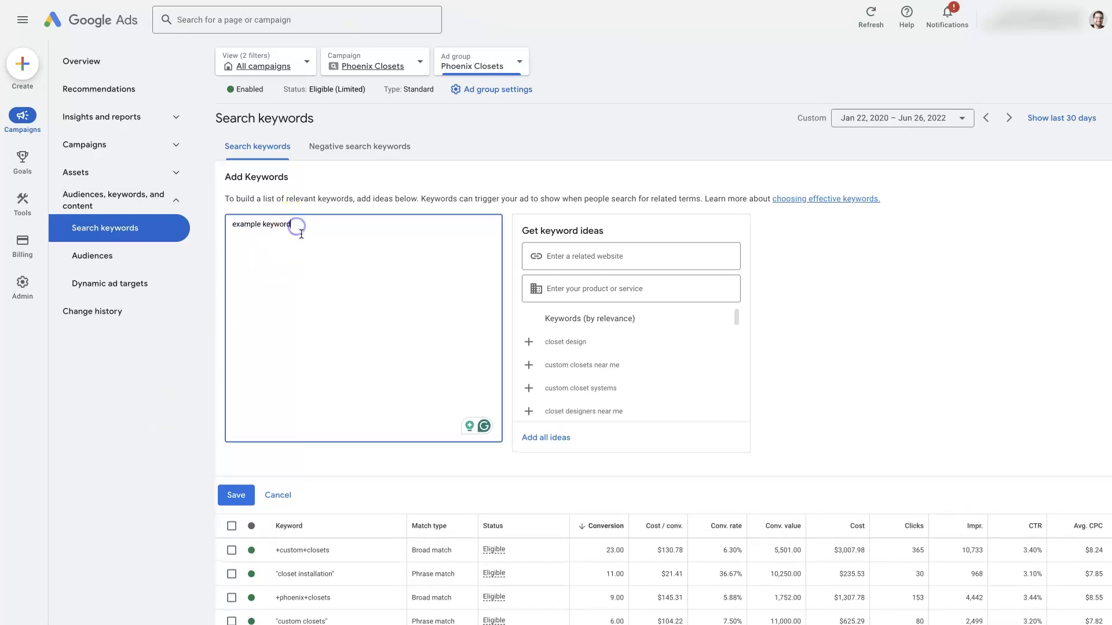
{"action": "key", "text": "Return"}
{"action": "type", "text": "low-carb diet plan"}
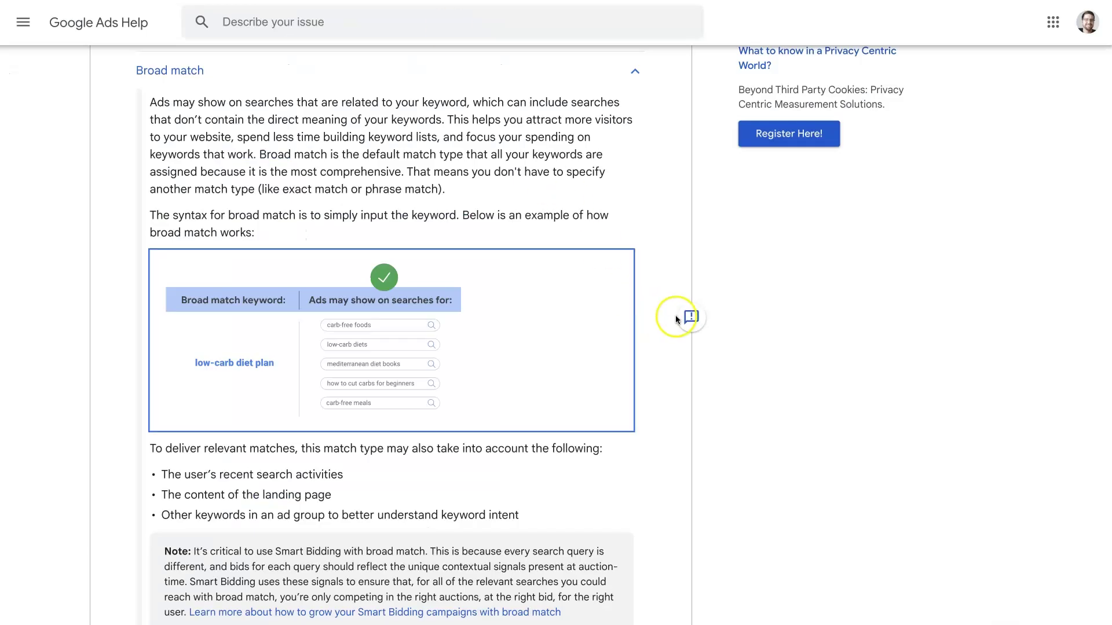
Scroll the Help article to the Phrase match section and its 'tennis shoes' example.
{"action": "scroll", "coordinate": [683, 338], "scroll_direction": "down", "scroll_amount": 8}
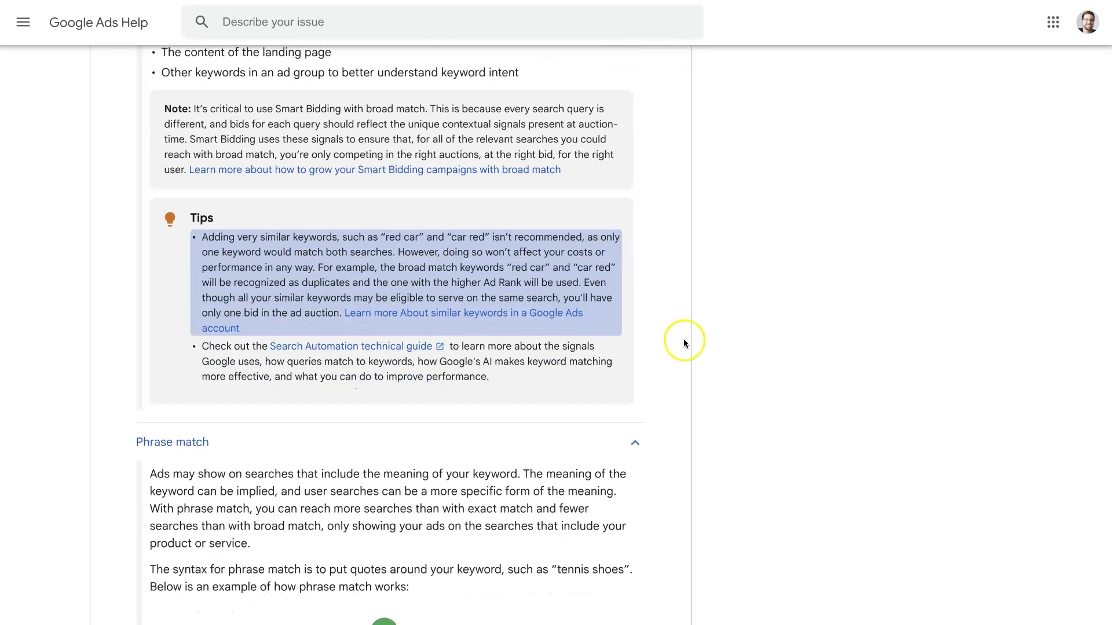
{"action": "scroll", "coordinate": [683, 343], "scroll_direction": "down", "scroll_amount": 6}
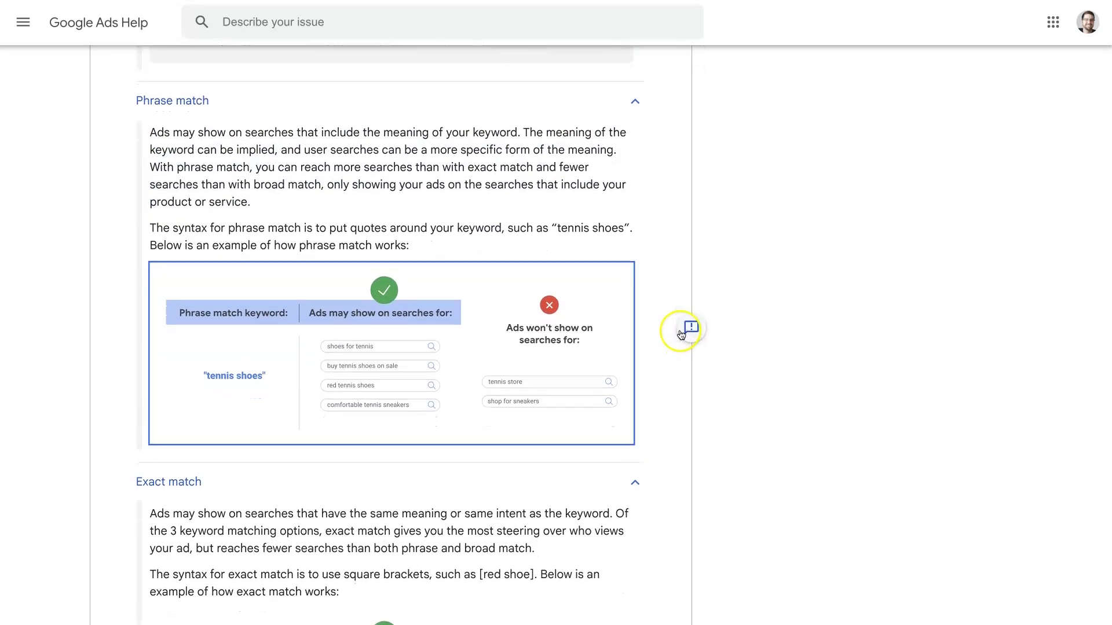
{"action": "scroll", "coordinate": [681, 334], "scroll_direction": "down", "scroll_amount": 1}
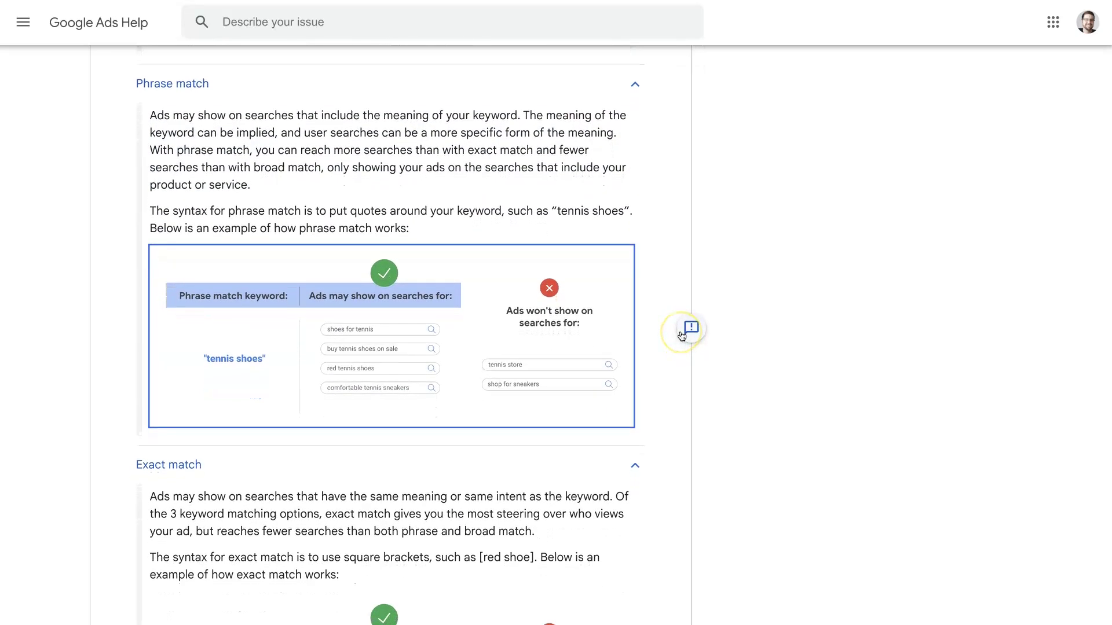
{"action": "scroll", "coordinate": [686, 342], "scroll_direction": "up", "scroll_amount": 1}
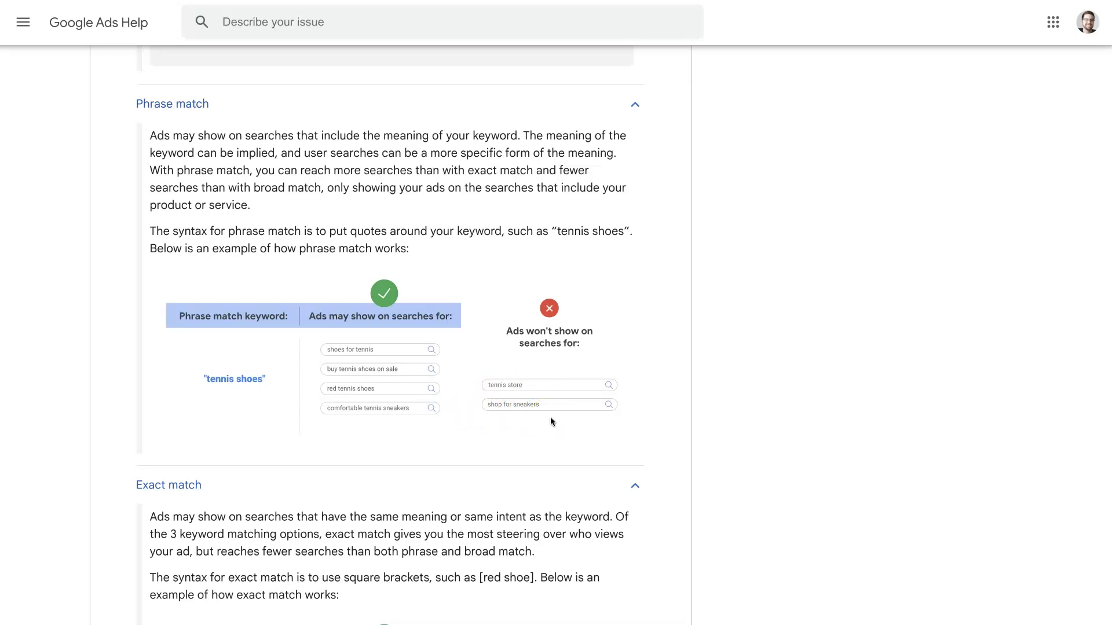
Scroll to the Exact match section to review its square-bracket syntax.
{"action": "scroll", "coordinate": [549, 418], "scroll_direction": "down", "scroll_amount": 6}
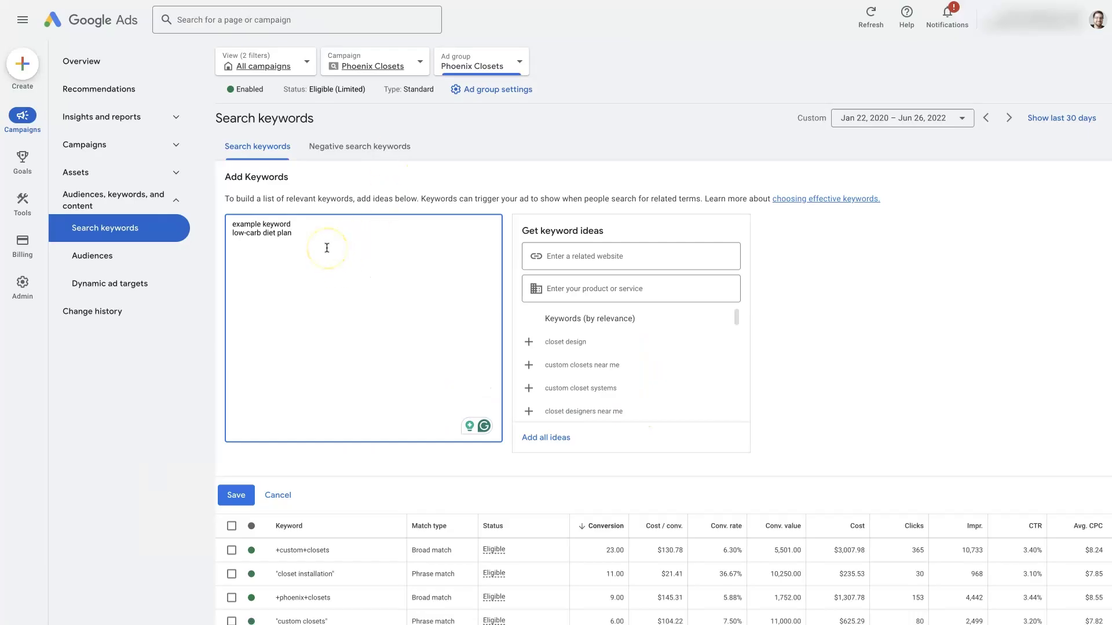
Wrap low-carb diet plan in square brackets to make it an exact match keyword.
{"action": "left_click", "coordinate": [293, 233]}
{"action": "type", "text": "]"}
{"action": "left_click", "coordinate": [231, 233]}
{"action": "type", "text": "["}
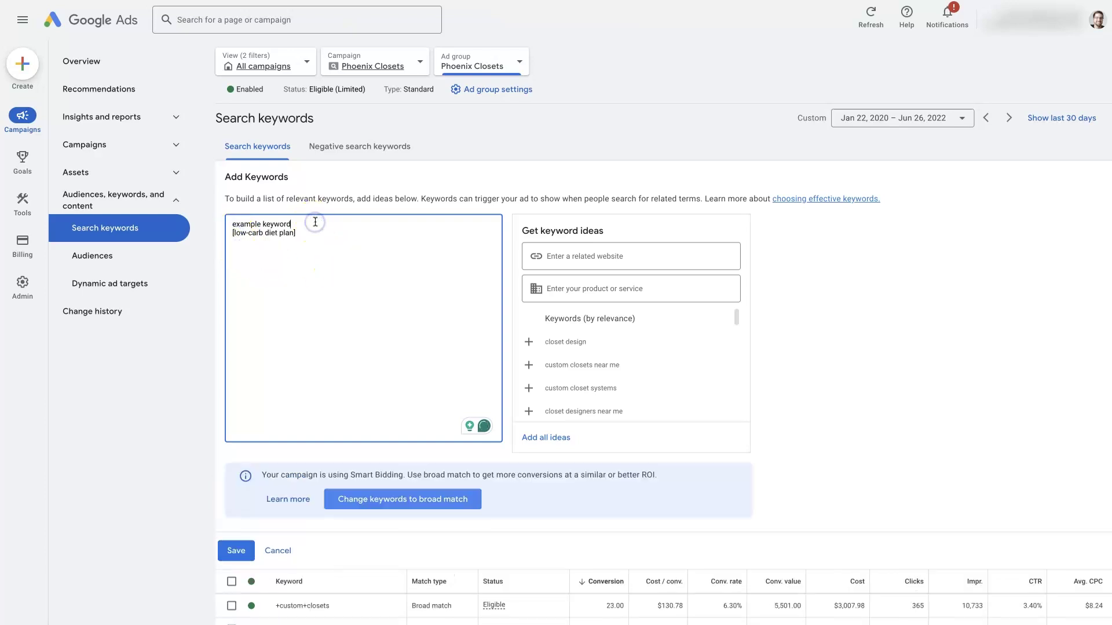
Wrap 'example keyword' in double quotes as a phrase match and check both lines.
{"action": "left_click", "coordinate": [296, 224]}
{"action": "type", "text": "\""}
{"action": "left_click", "coordinate": [233, 224]}
{"action": "type", "text": "\""}
{"action": "left_click_drag", "start_coordinate": [296, 233], "coordinate": [227, 222]}
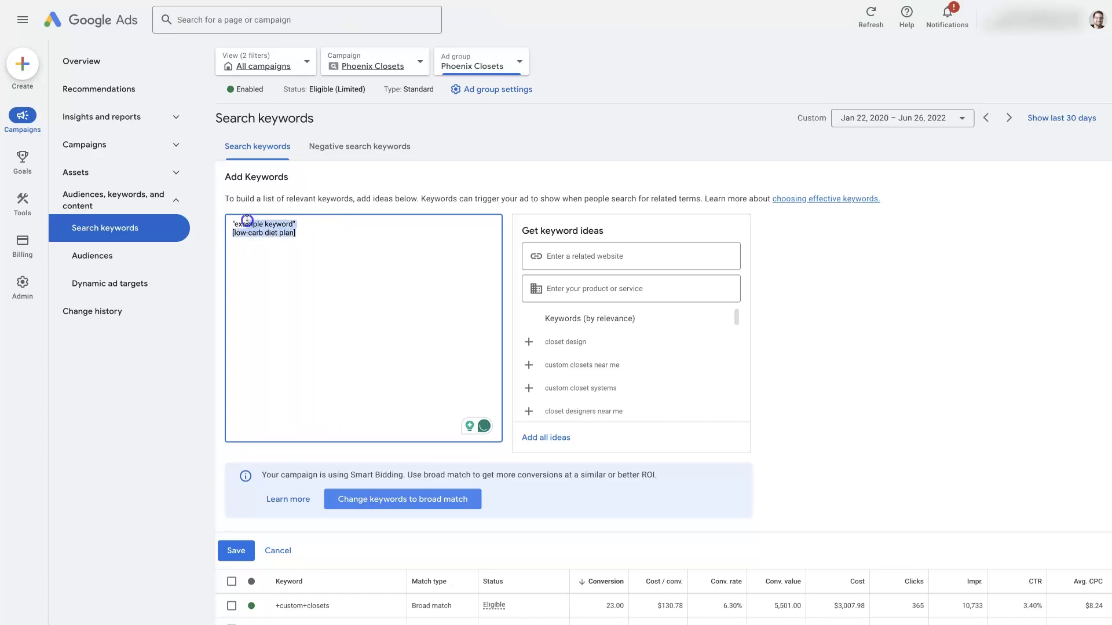
{"action": "left_click", "coordinate": [315, 230]}
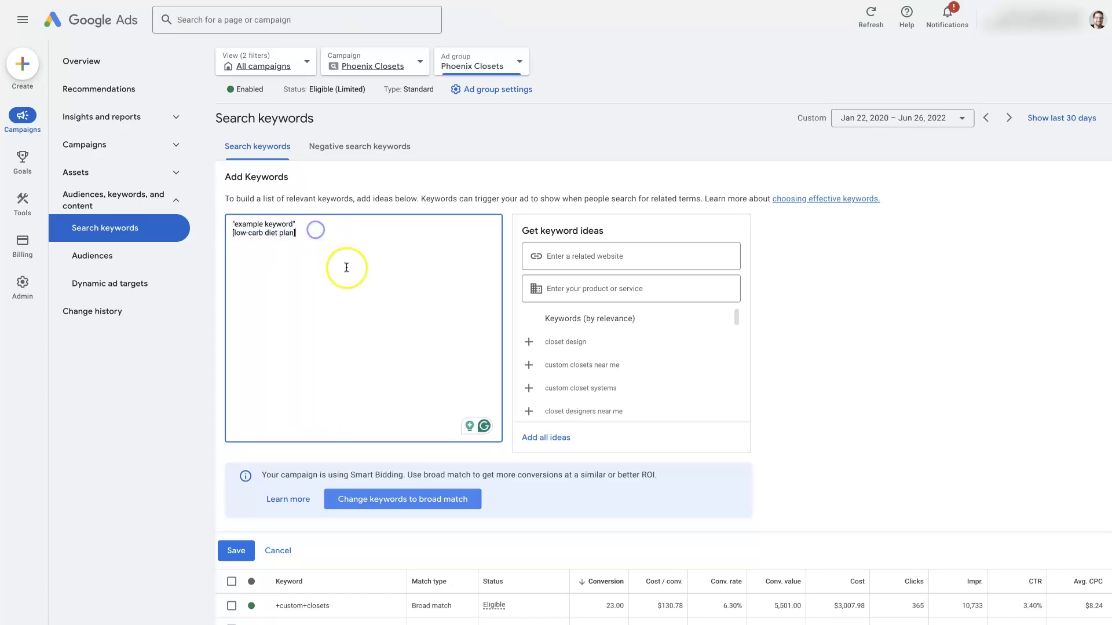
{"action": "left_click_drag", "start_coordinate": [304, 233], "coordinate": [227, 233]}
{"action": "left_click", "coordinate": [300, 232]}
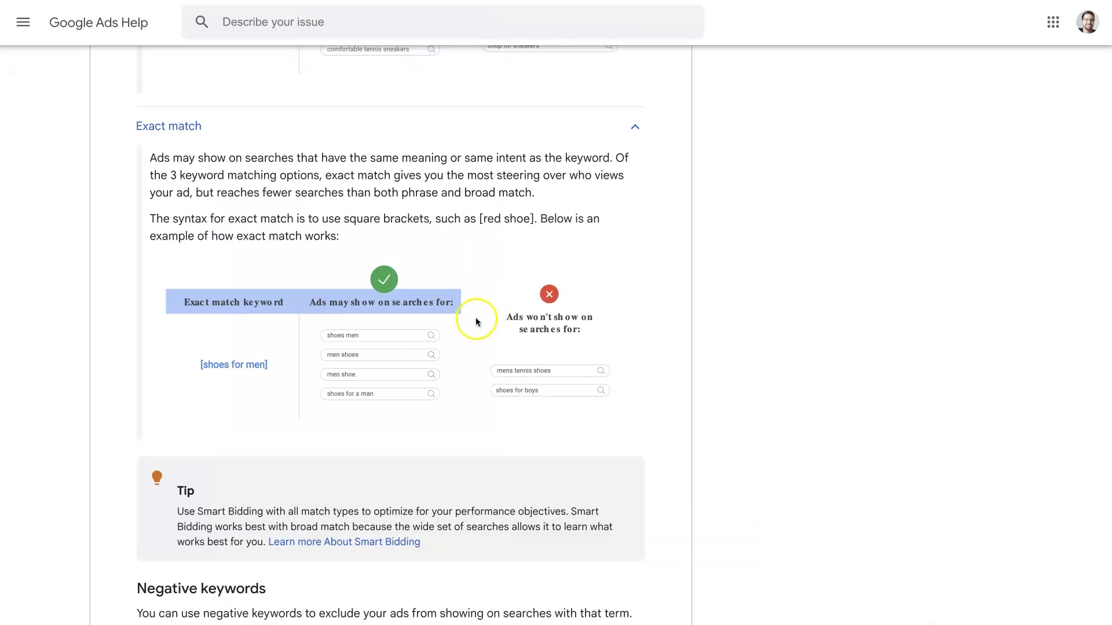
{"action": "scroll", "coordinate": [542, 364], "scroll_direction": "up", "scroll_amount": 15}
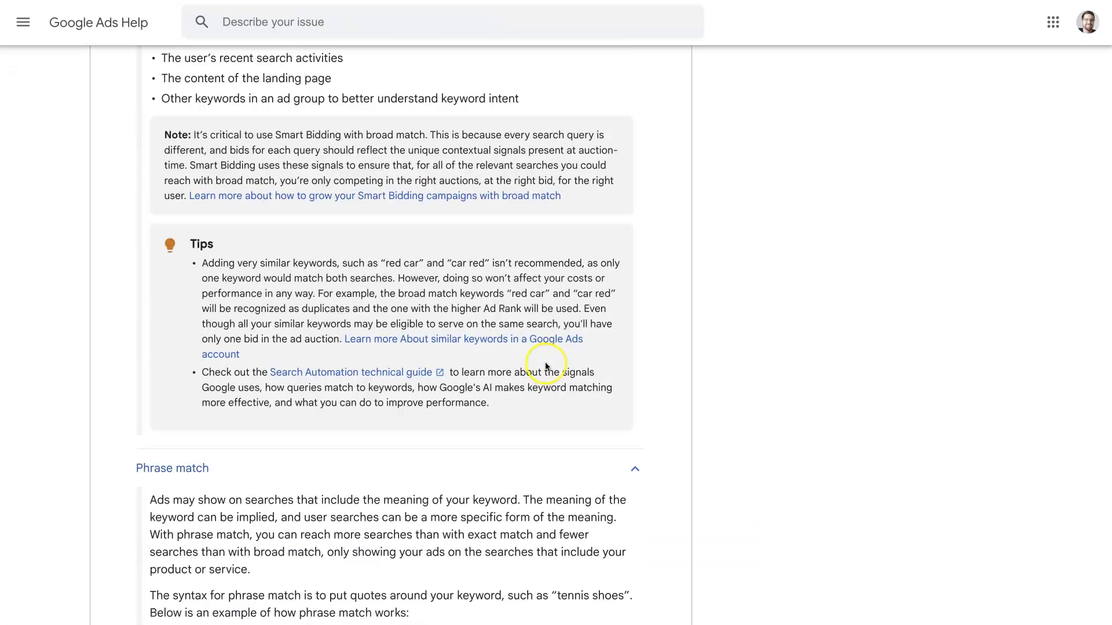
{"action": "scroll", "coordinate": [544, 365], "scroll_direction": "up", "scroll_amount": 2}
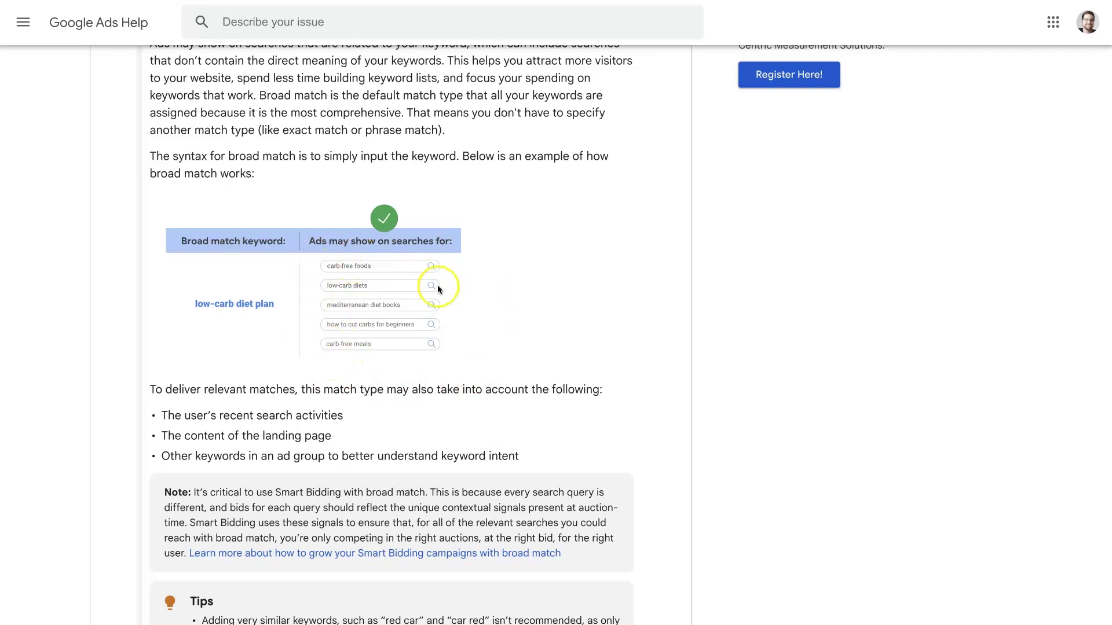
{"action": "scroll", "coordinate": [307, 355], "scroll_direction": "down", "scroll_amount": 15}
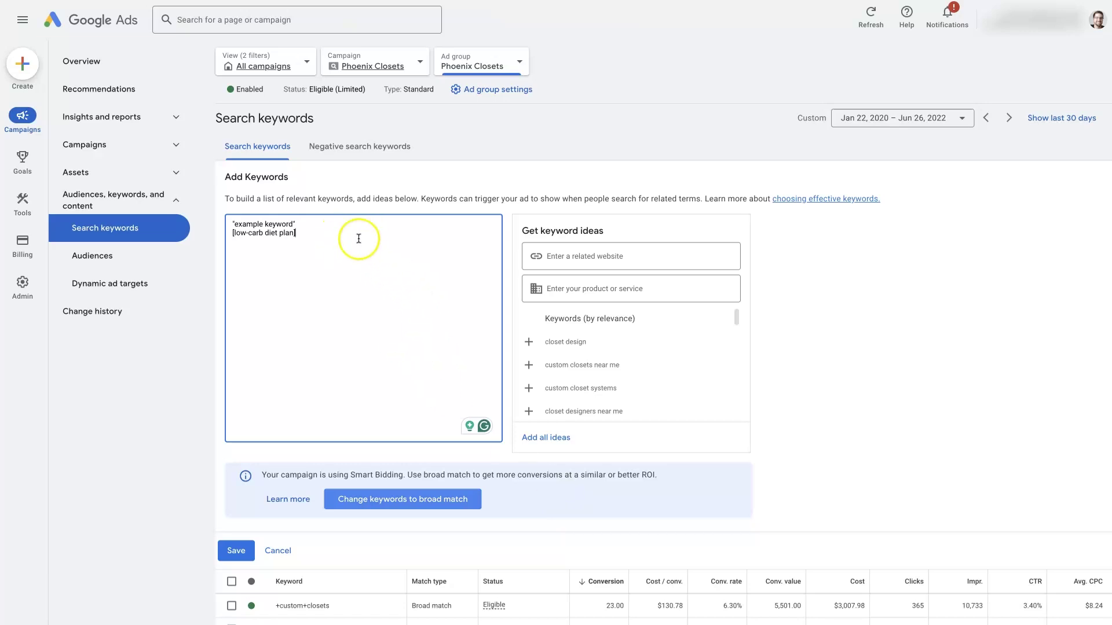
View the Match type choices for +phoenix+closets in the keyword table, leaving it Broad match.
{"action": "left_click_drag", "start_coordinate": [296, 233], "coordinate": [192, 214]}
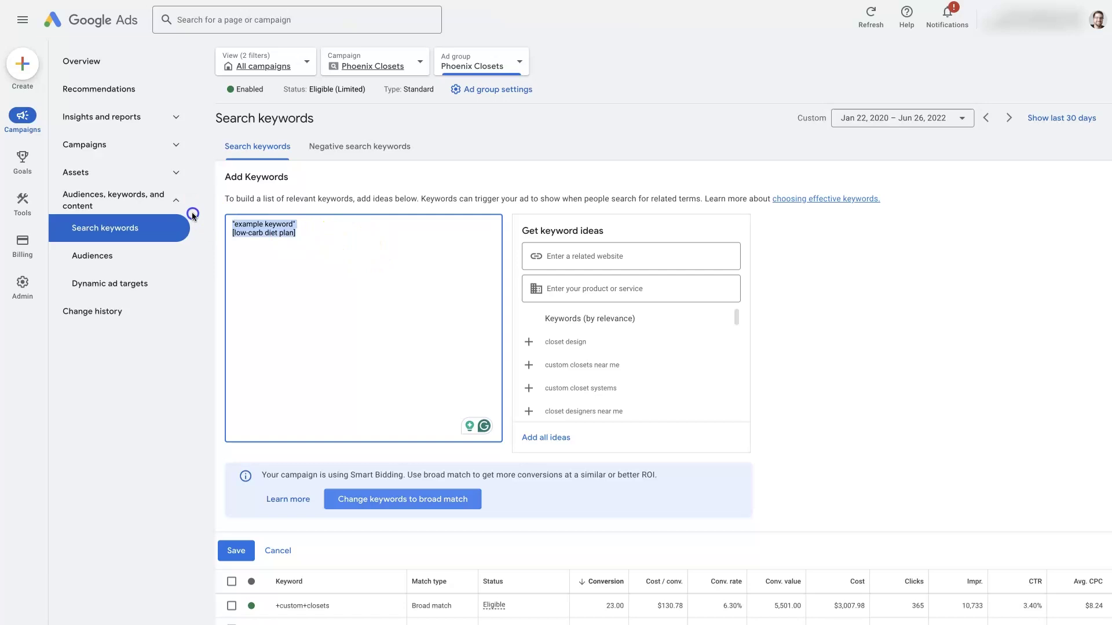
{"action": "left_click", "coordinate": [307, 238]}
{"action": "scroll", "coordinate": [318, 280], "scroll_direction": "down", "scroll_amount": 1}
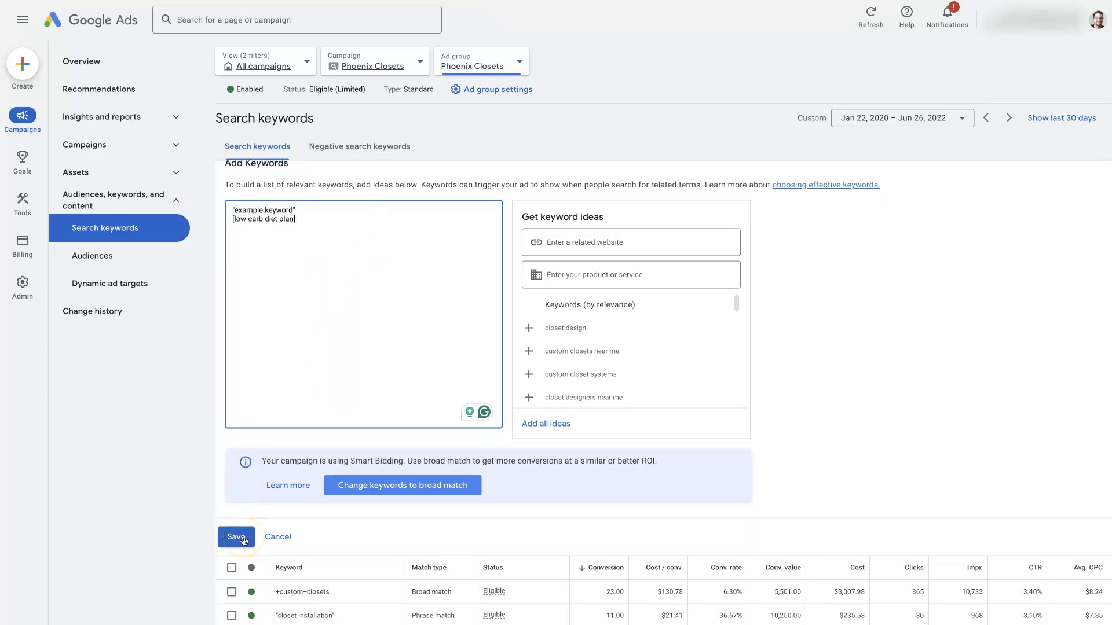
{"action": "scroll", "coordinate": [764, 538], "scroll_direction": "down", "scroll_amount": 2}
{"action": "scroll", "coordinate": [347, 480], "scroll_direction": "down", "scroll_amount": 2}
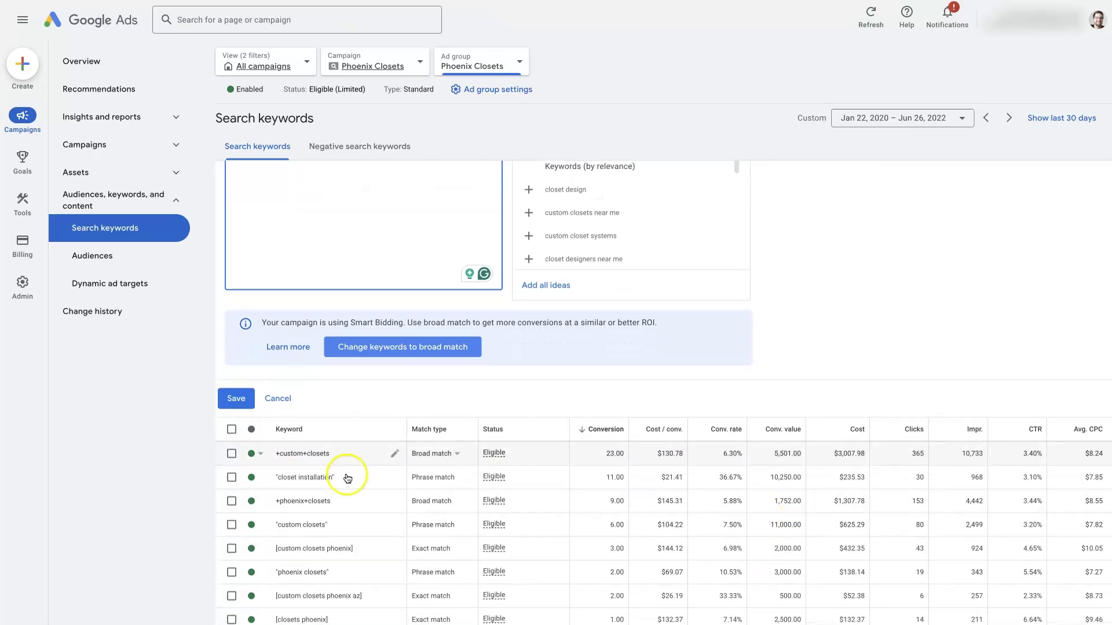
{"action": "scroll", "coordinate": [341, 489], "scroll_direction": "down", "scroll_amount": 1}
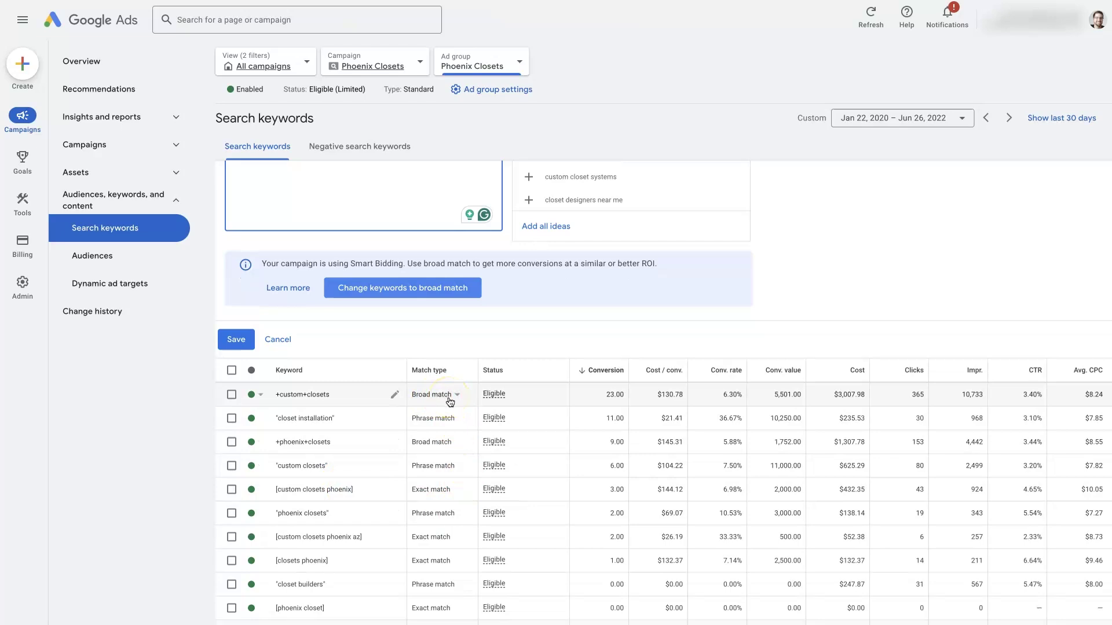
{"action": "scroll", "coordinate": [449, 405], "scroll_direction": "down", "scroll_amount": 1}
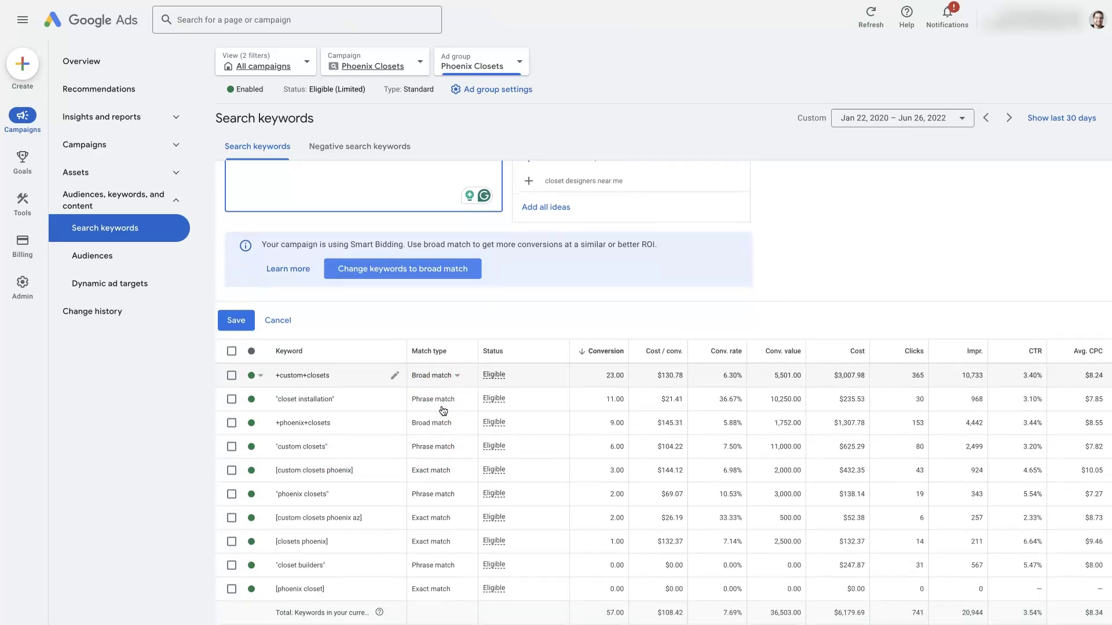
{"action": "left_click", "coordinate": [451, 429]}
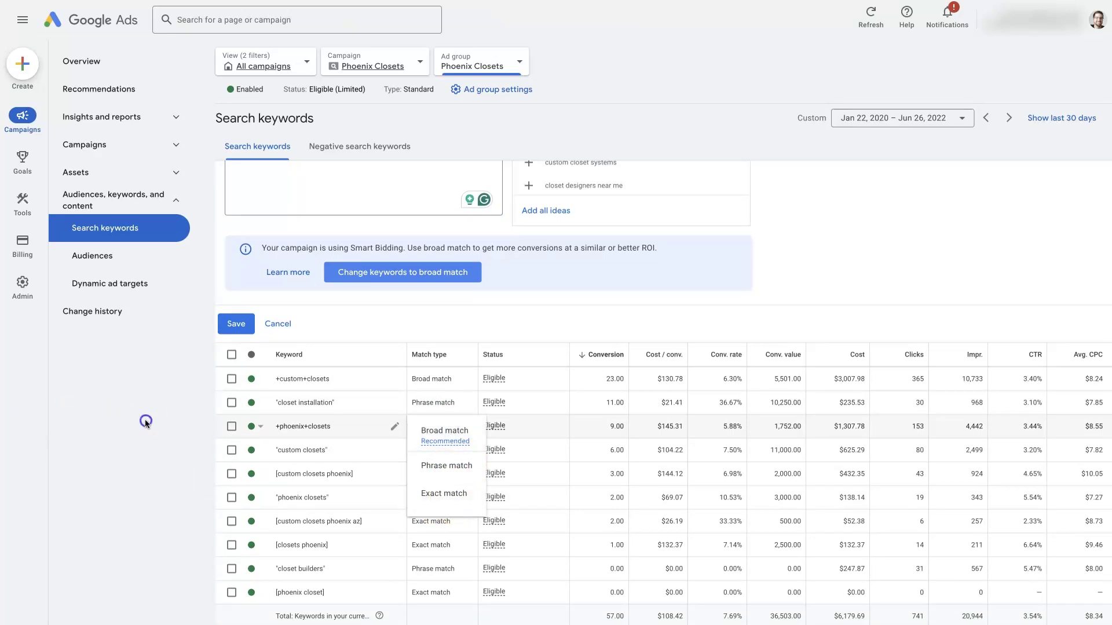
{"action": "left_click", "coordinate": [145, 419]}
{"action": "scroll", "coordinate": [460, 476], "scroll_direction": "up", "scroll_amount": 4}
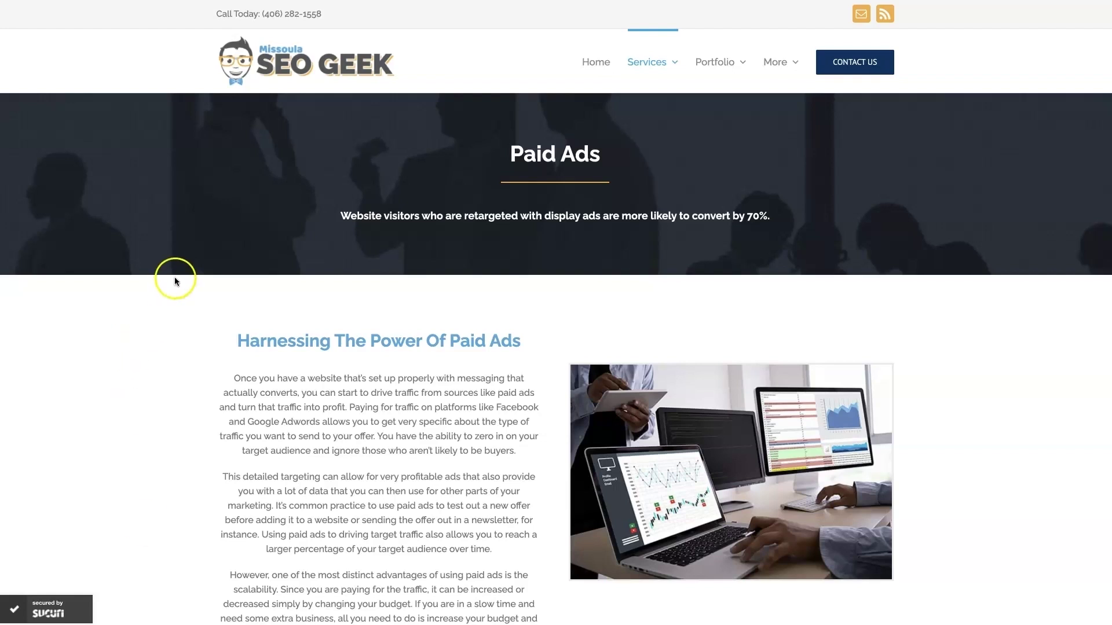
{"action": "left_click", "coordinate": [1005, 391]}
{"action": "scroll", "coordinate": [984, 429], "scroll_direction": "down", "scroll_amount": 18}
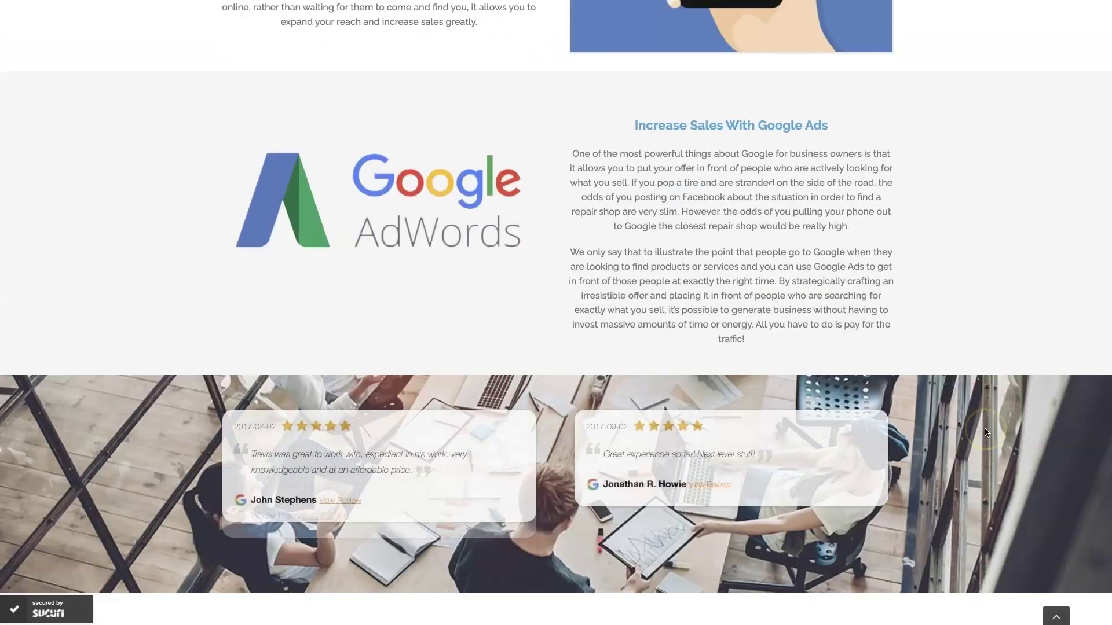
{"action": "scroll", "coordinate": [984, 432], "scroll_direction": "down", "scroll_amount": 1}
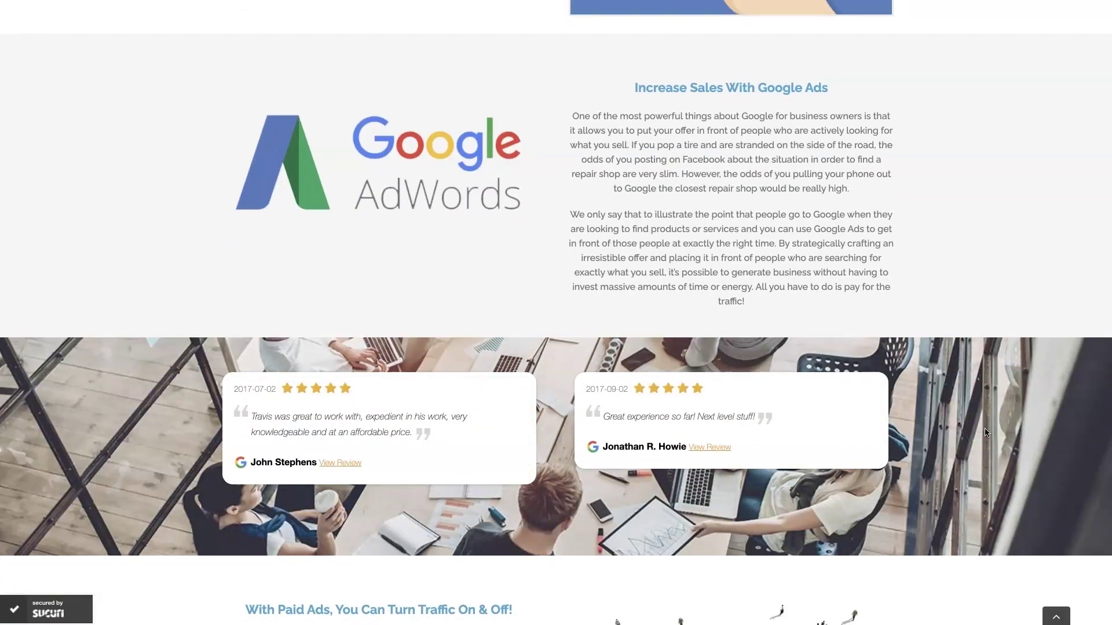
{"action": "scroll", "coordinate": [984, 431], "scroll_direction": "up", "scroll_amount": 1}
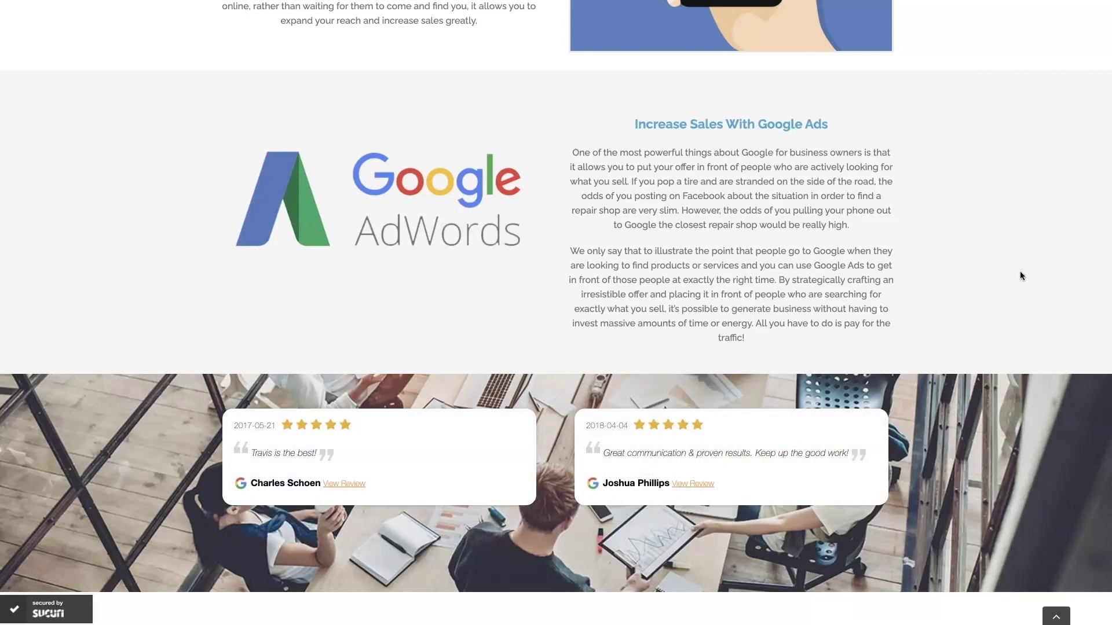
{"action": "scroll", "coordinate": [1022, 276], "scroll_direction": "up", "scroll_amount": 5}
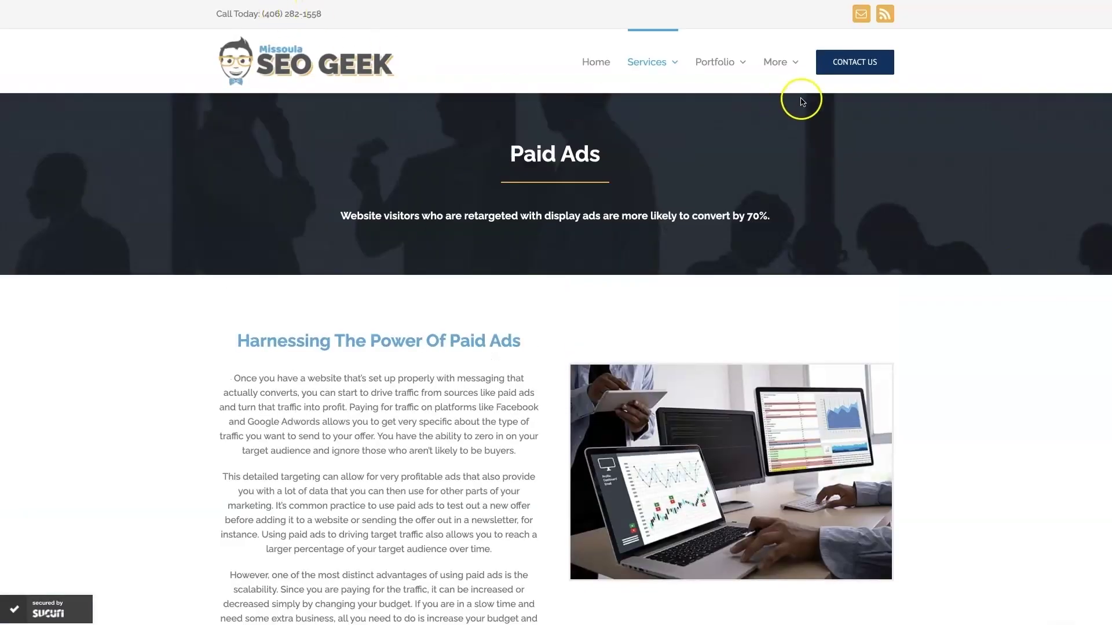